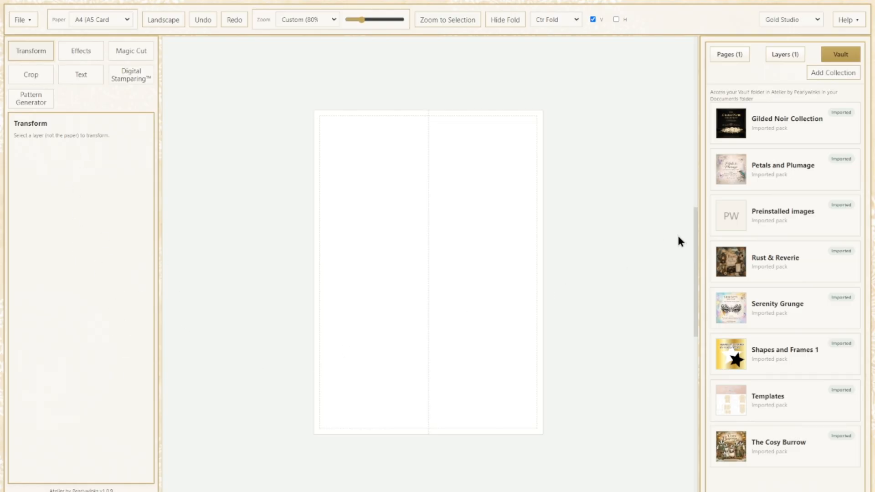
# Add Backing Paper 4 from the Petals and Plumage collection's Backing Papers to the page.
pyautogui.click(797, 171)
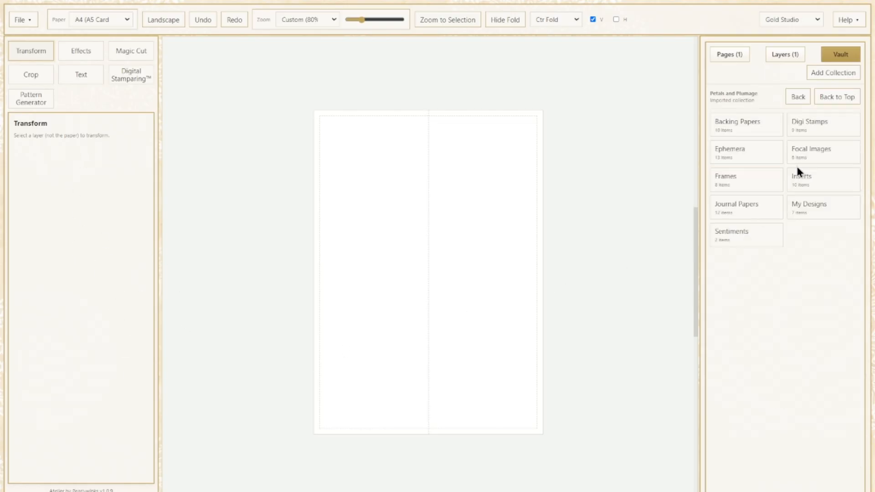
pyautogui.click(751, 127)
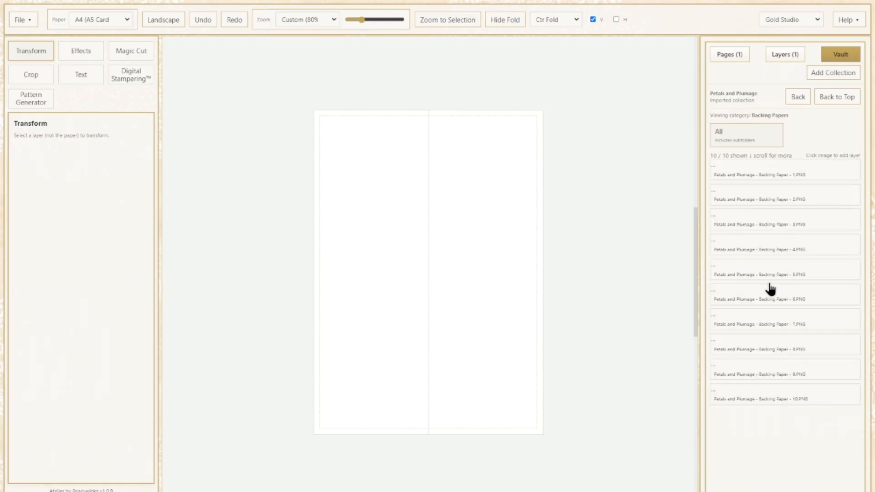
pyautogui.scroll(-10, 770, 287)
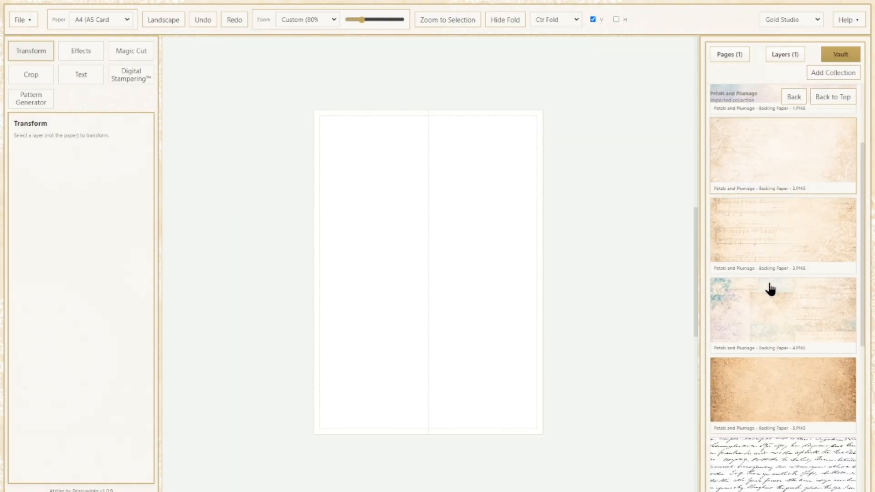
pyautogui.scroll(10, 770, 288)
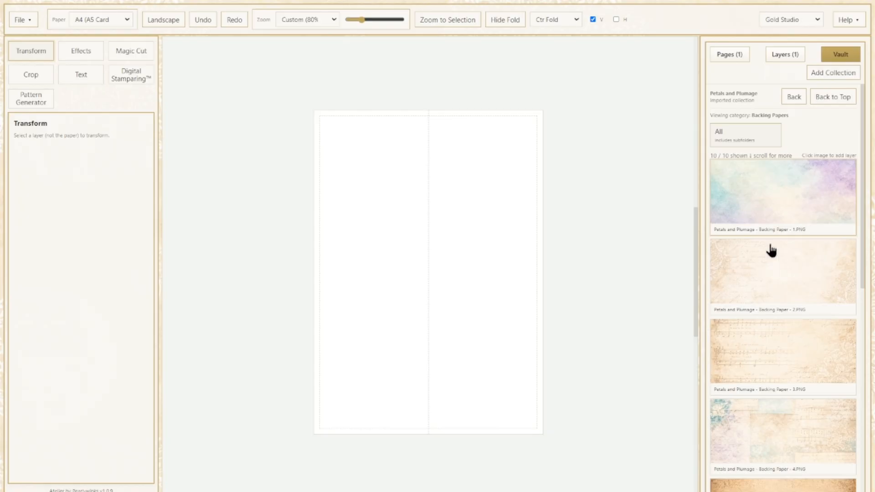
pyautogui.click(775, 430)
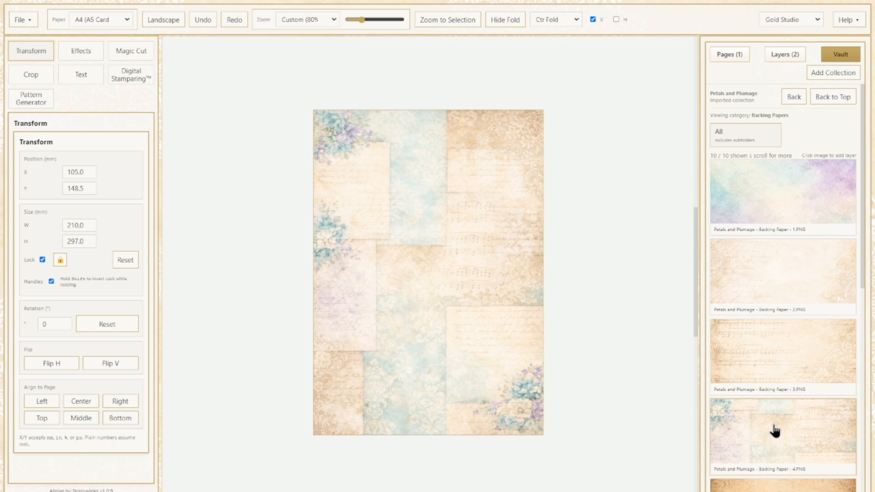
# Delete the backing paper layer from the portrait page and switch the page to landscape.
pyautogui.moveTo(453, 275); pyautogui.dragTo(463, 319)
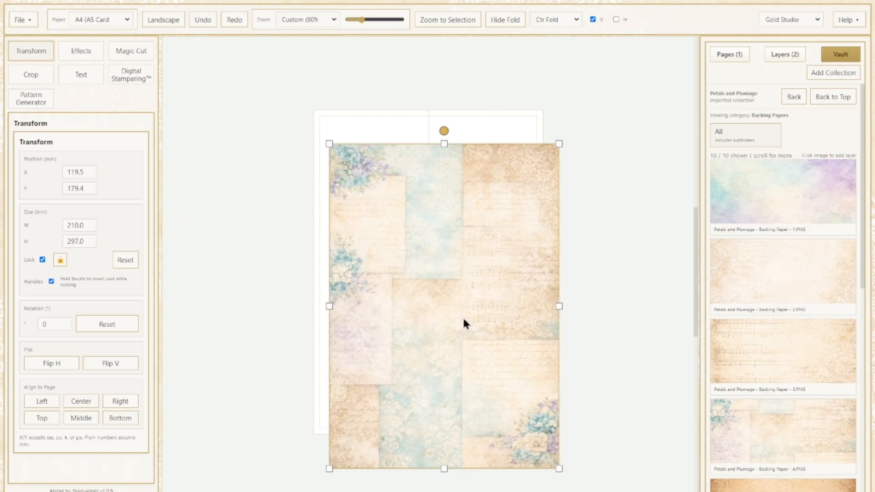
pyautogui.press('Delete')
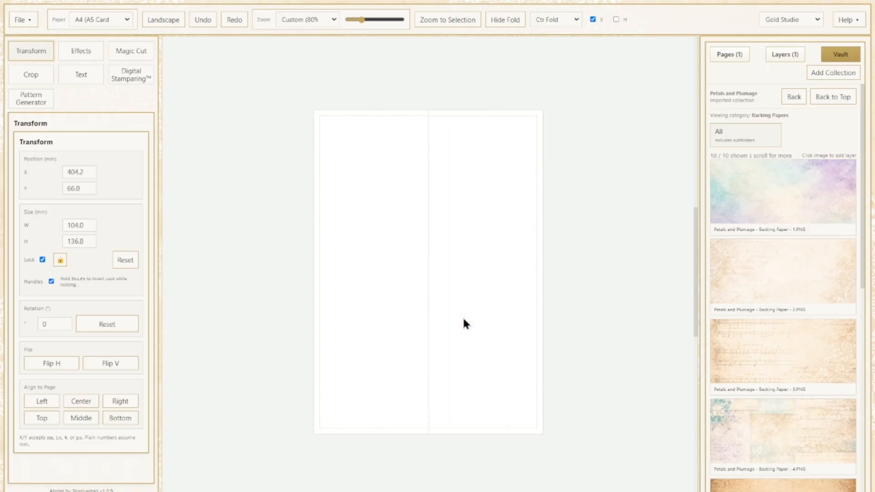
pyautogui.click(164, 21)
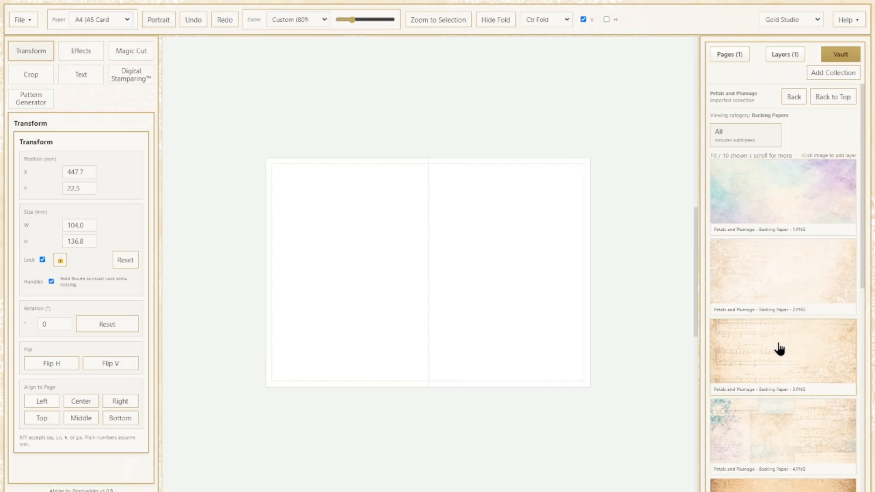
# Add Backing Paper 4 to the landscape page and move it to overhang the page's left edge, about X 14.5, Y 73 mm.
pyautogui.click(772, 438)
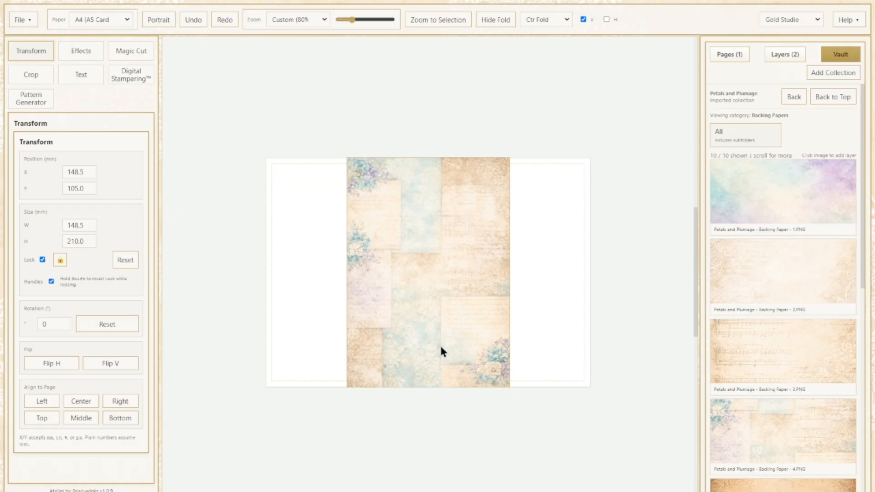
pyautogui.moveTo(412, 342); pyautogui.dragTo(141, 365)
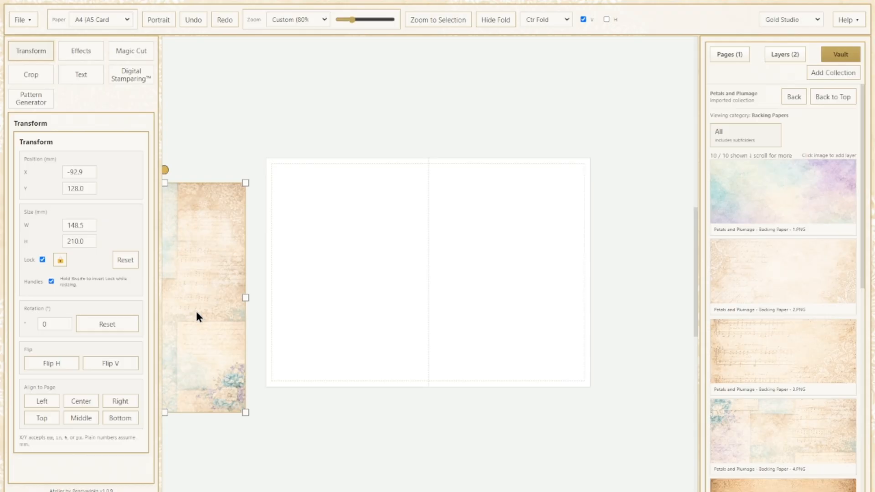
pyautogui.moveTo(196, 313); pyautogui.dragTo(314, 252)
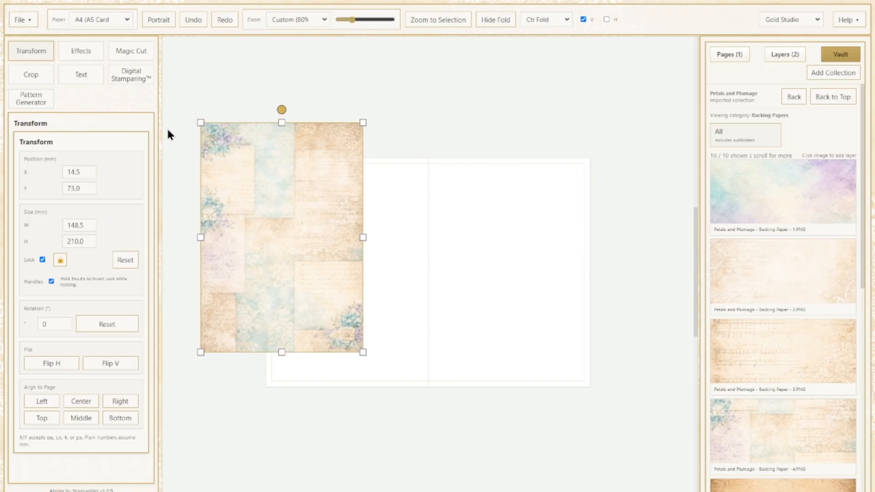
# Preview the page in the Print Suite to examine how the overhanging paper prints, then return to the design.
pyautogui.click(21, 20)
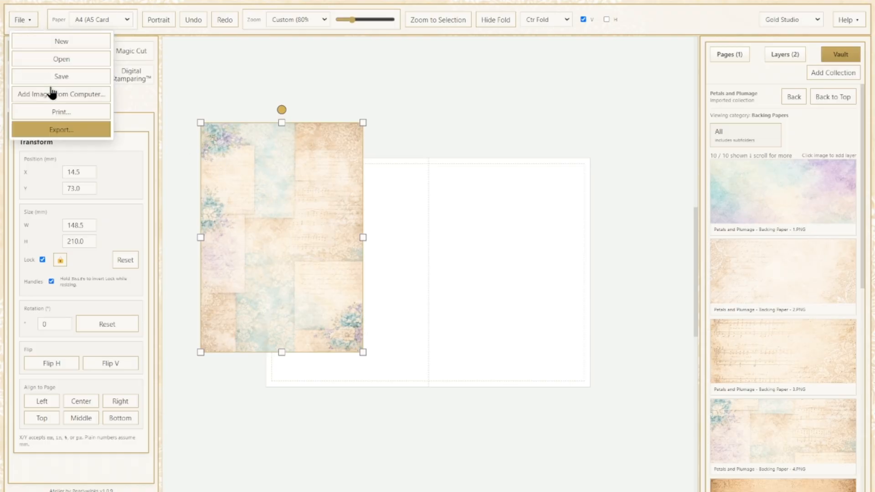
pyautogui.click(54, 112)
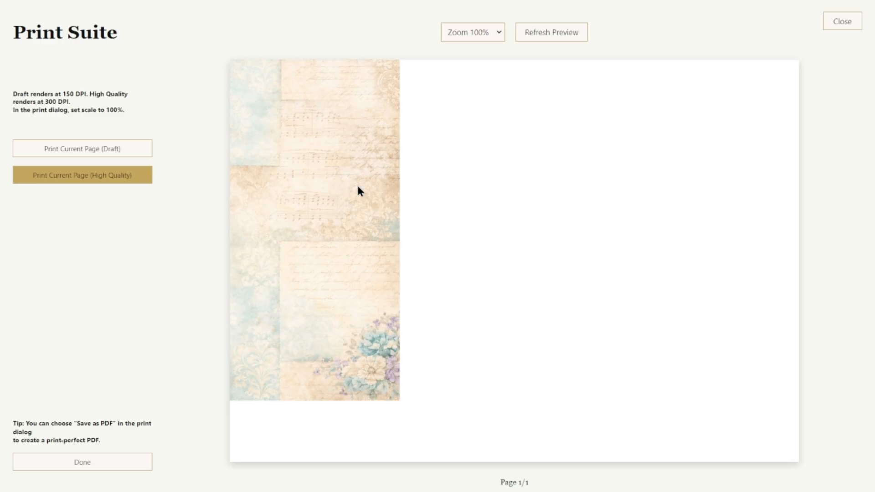
pyautogui.click(840, 26)
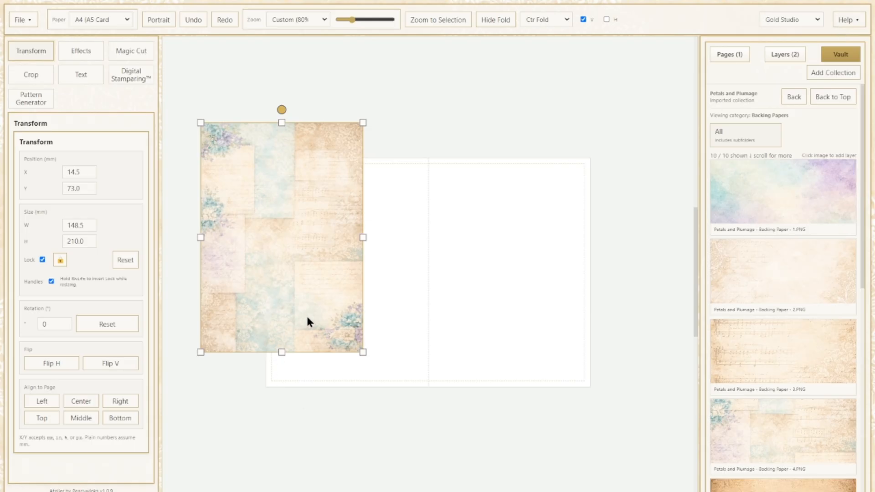
# Centre the backing paper on the page horizontally and vertically, then align it to the page's right edge.
pyautogui.click(81, 404)
pyautogui.click(82, 418)
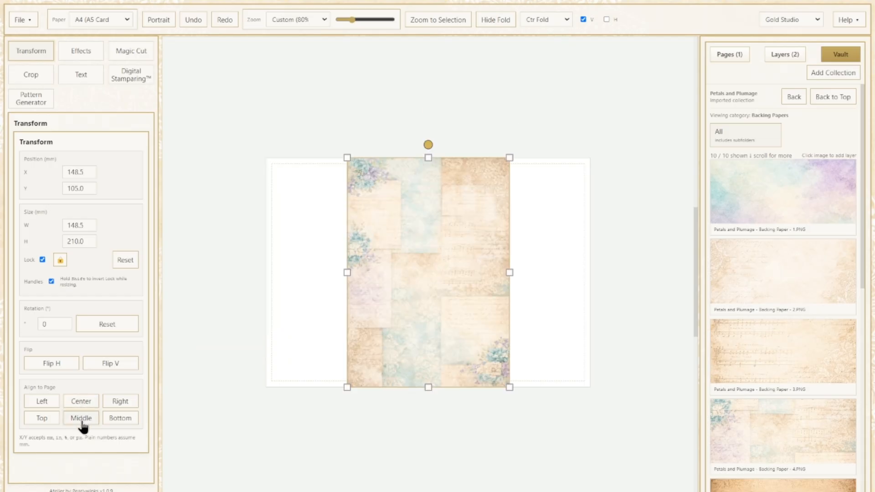
pyautogui.click(129, 401)
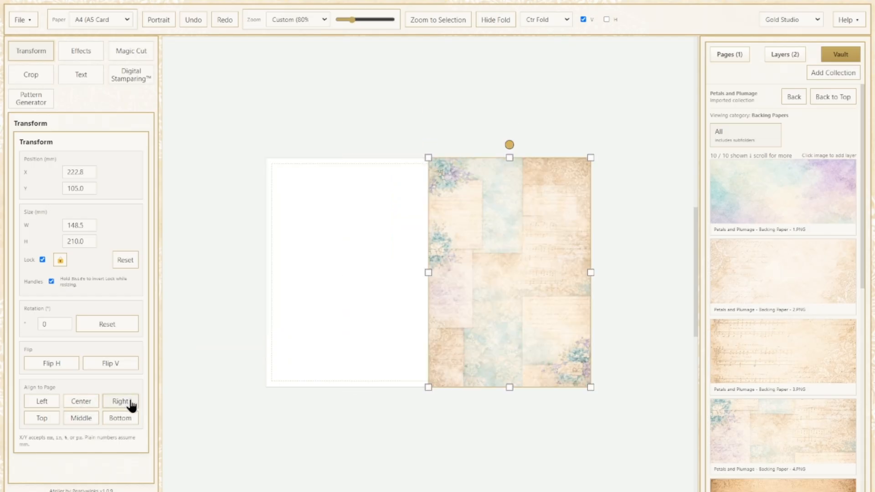
# Move the backing paper past the page's right edge, then realign it to the right and vertical middle.
pyautogui.moveTo(447, 308); pyautogui.dragTo(547, 298)
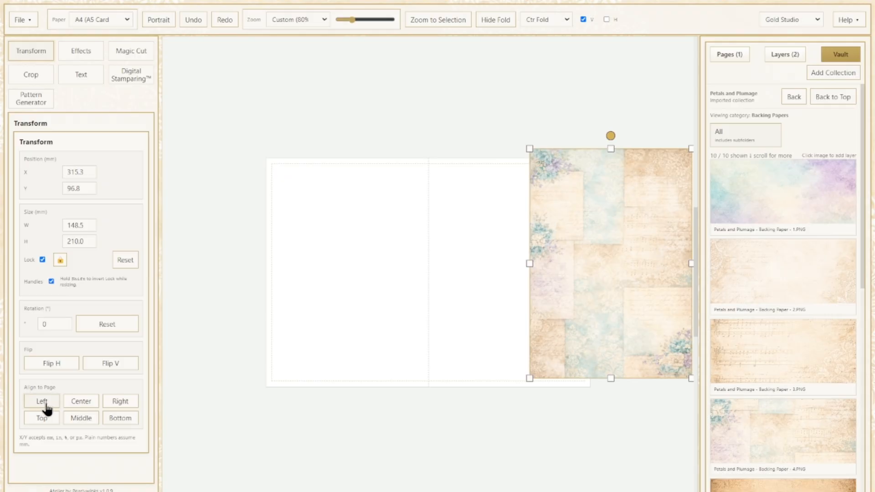
pyautogui.click(115, 406)
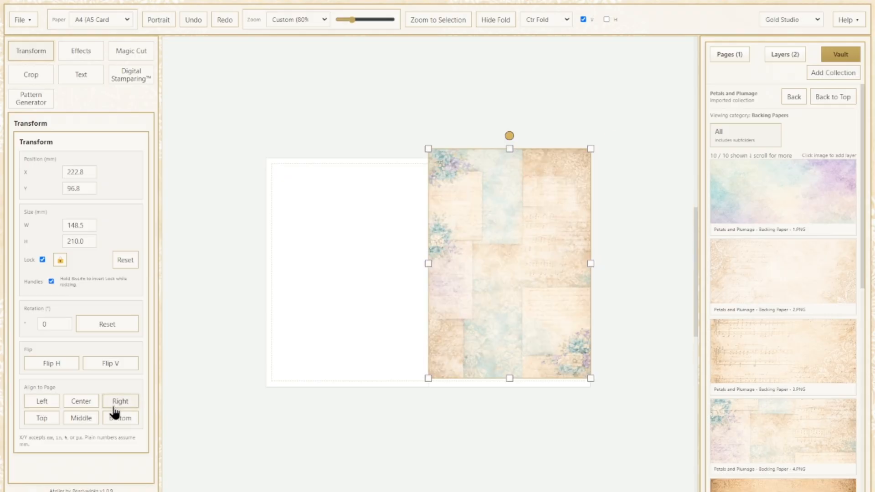
pyautogui.click(81, 418)
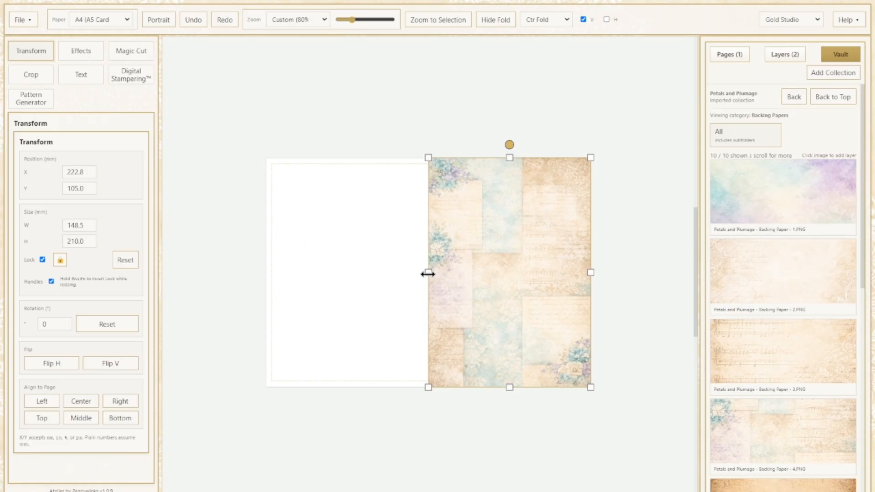
# Try to enlarge the backing paper across the page with locked proportions, realign it to the left edge, then reset its size.
pyautogui.moveTo(426, 274); pyautogui.dragTo(313, 292)
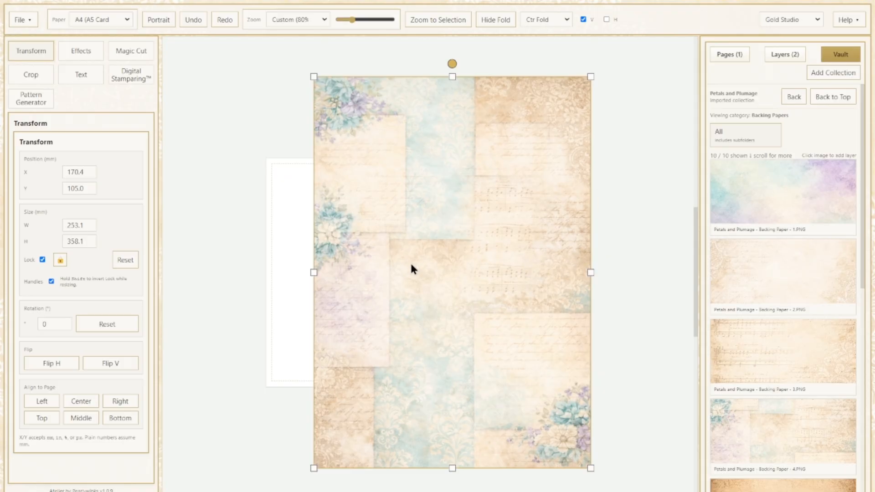
pyautogui.moveTo(379, 265); pyautogui.dragTo(373, 266)
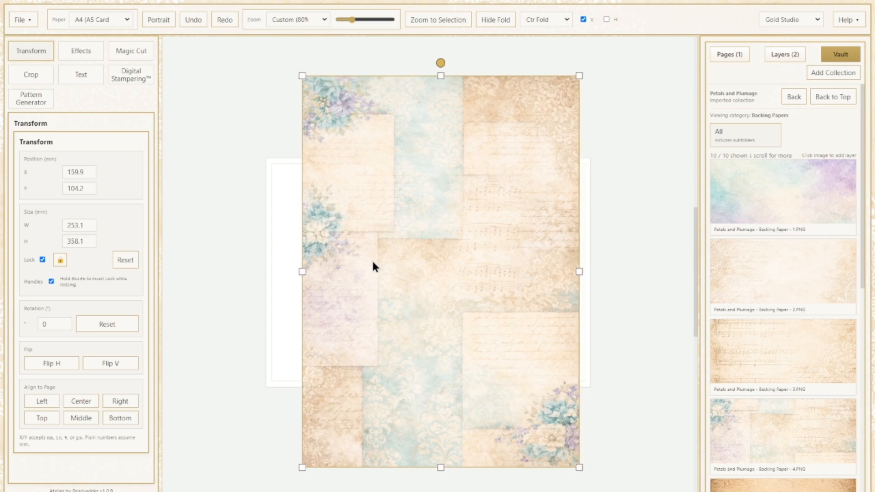
pyautogui.click(54, 403)
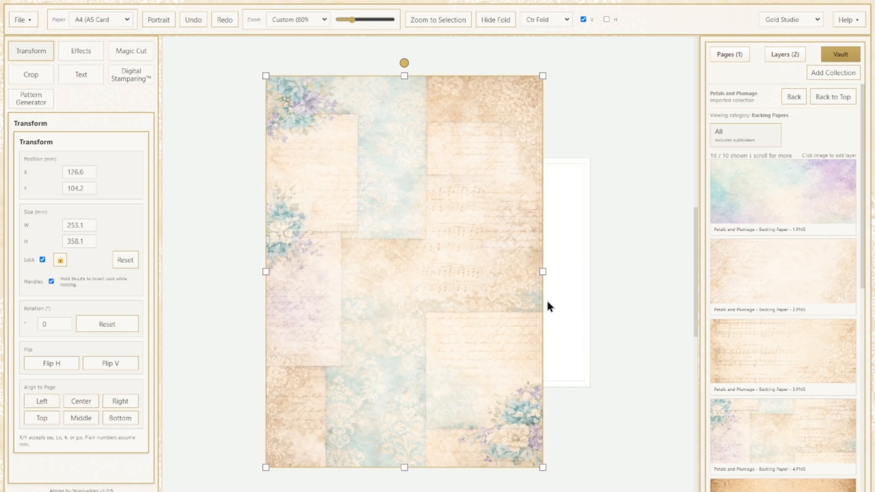
pyautogui.moveTo(540, 272); pyautogui.dragTo(520, 298)
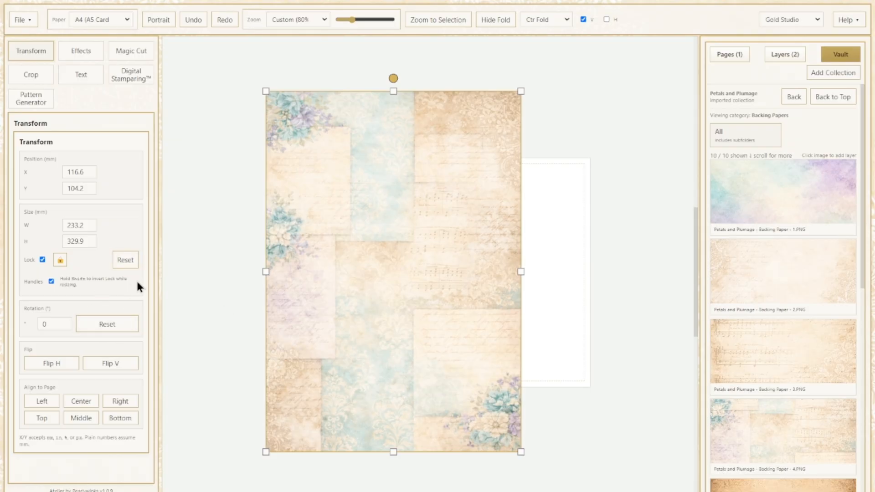
pyautogui.click(130, 265)
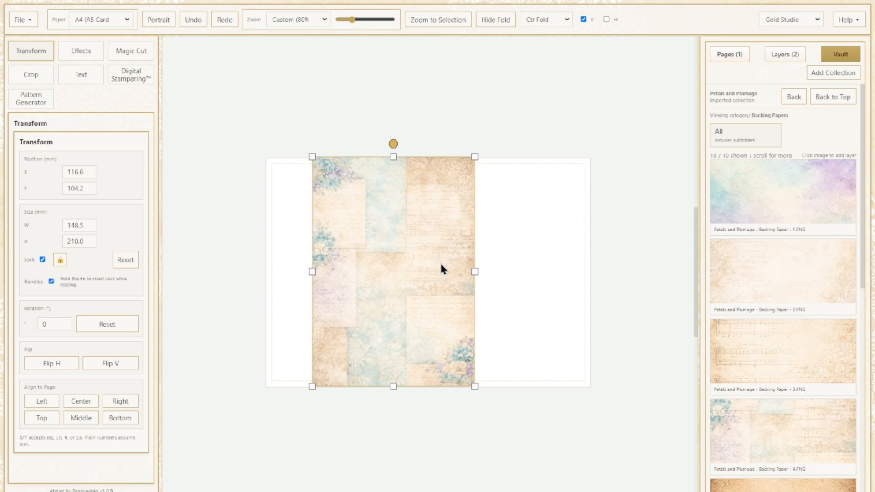
# Position the backing paper on the card's left half, aligned to the page's left edge and vertical middle.
pyautogui.moveTo(440, 265); pyautogui.dragTo(397, 267)
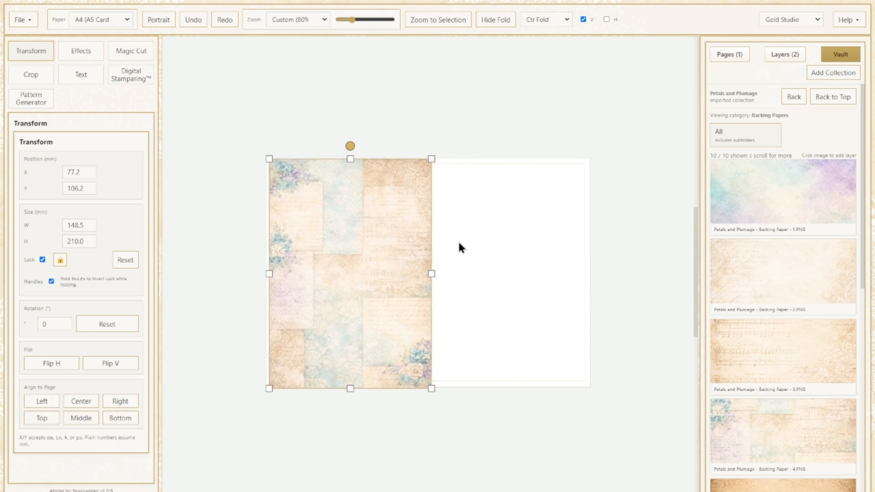
pyautogui.click(41, 402)
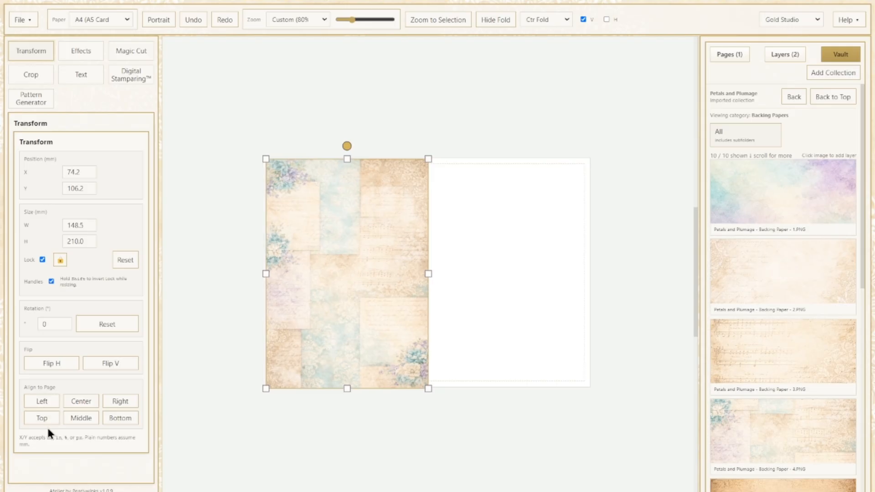
pyautogui.click(82, 409)
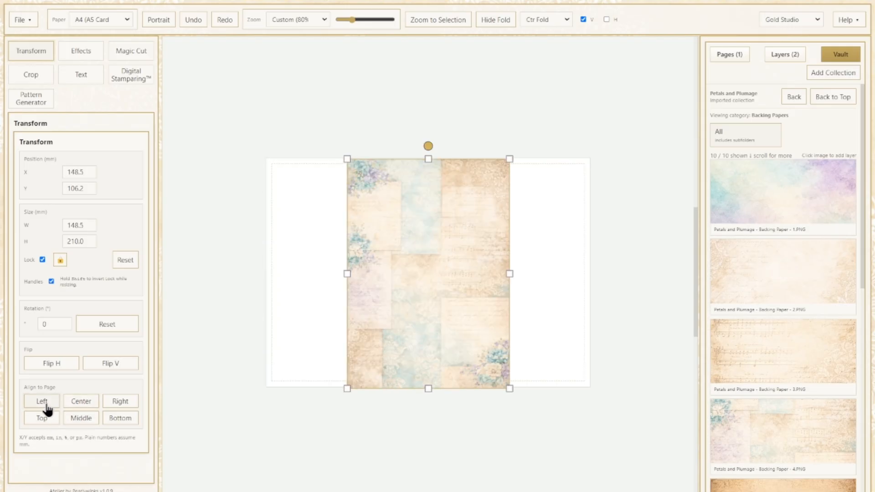
pyautogui.click(43, 409)
pyautogui.click(83, 420)
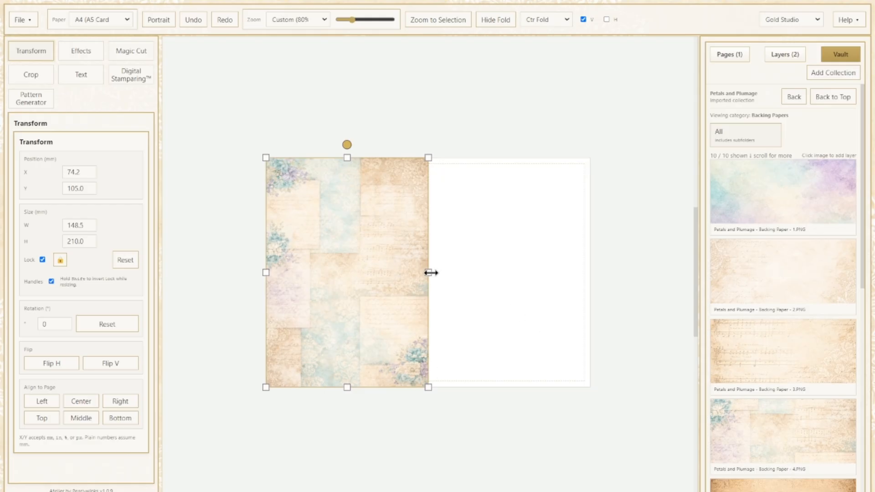
# Stretch the backing paper to about 300 mm wide with locked proportions, then reset its size and realign it to the left.
pyautogui.moveTo(429, 274); pyautogui.dragTo(596, 279)
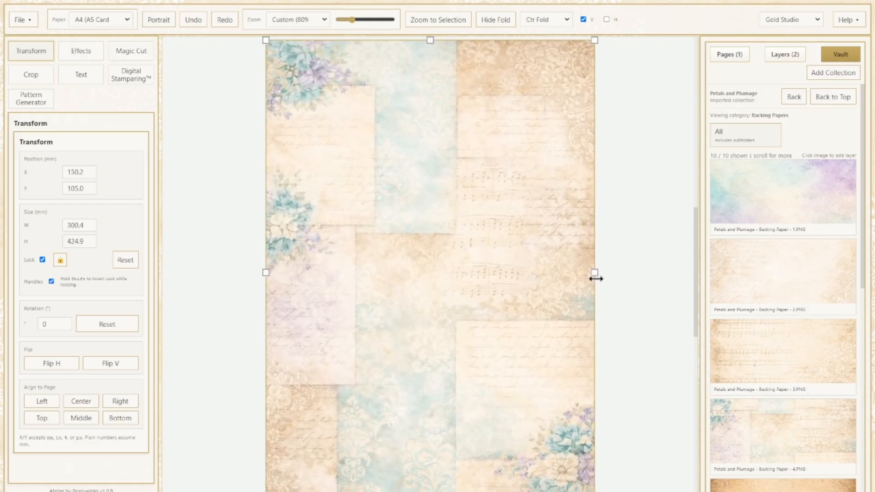
pyautogui.click(129, 263)
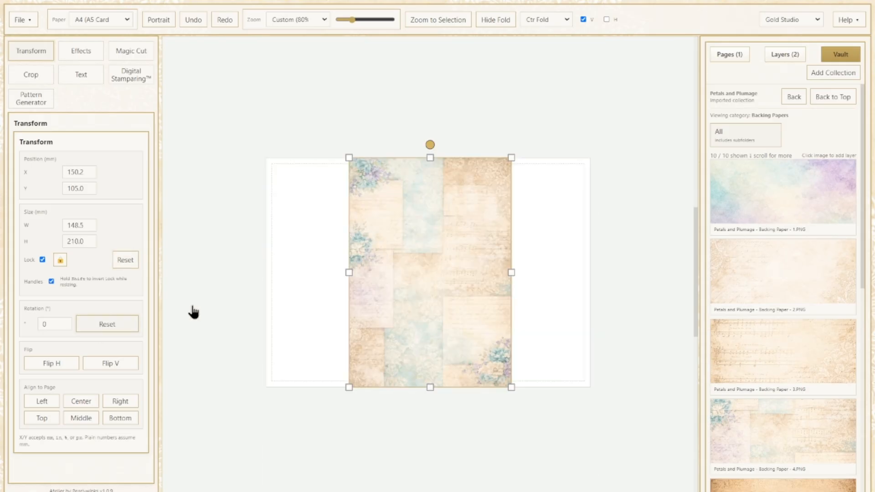
pyautogui.click(42, 402)
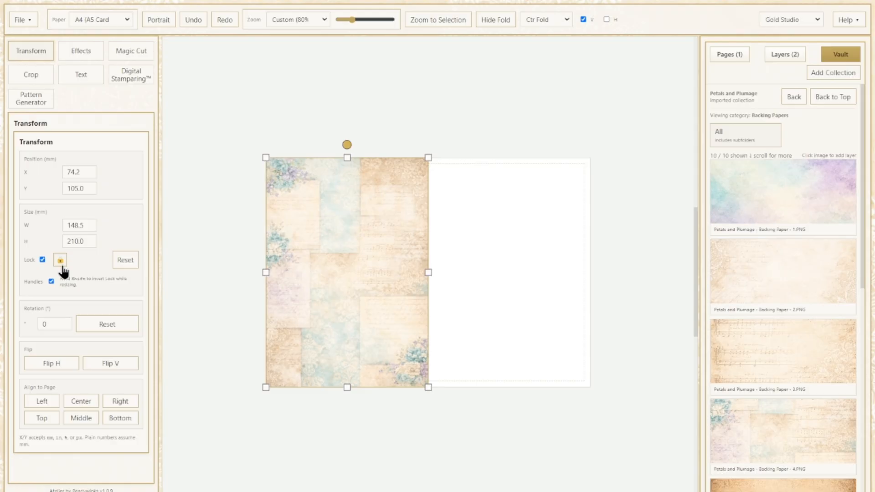
# Unlock the proportions and stretch the backing paper to about 298 mm wide, then narrow it to about 125 mm.
pyautogui.click(61, 264)
pyautogui.moveTo(428, 271); pyautogui.dragTo(592, 266)
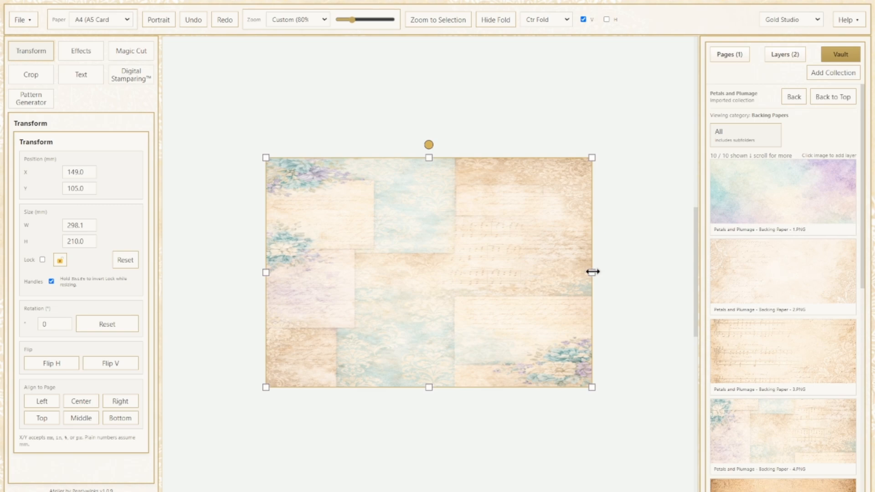
pyautogui.moveTo(591, 272); pyautogui.dragTo(401, 280)
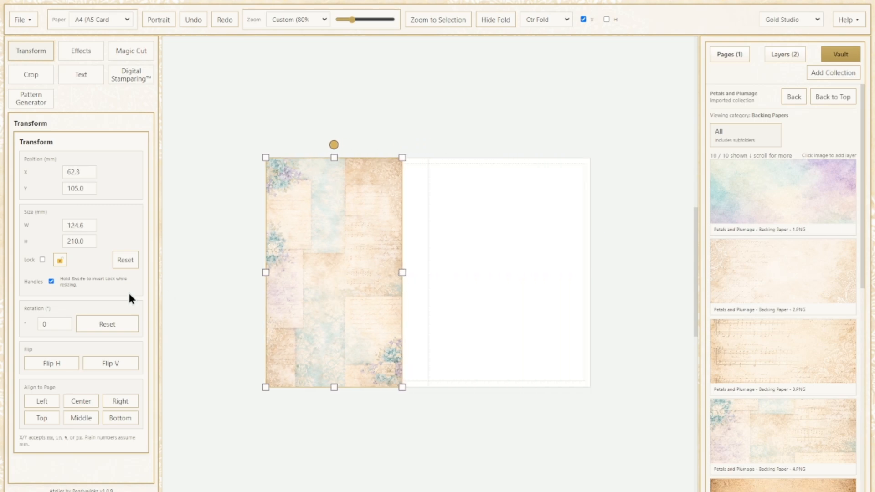
# Reset the backing paper's size with proportions locked and move it to about X 98.6, Y 108.1 mm.
pyautogui.click(119, 262)
pyautogui.click(60, 261)
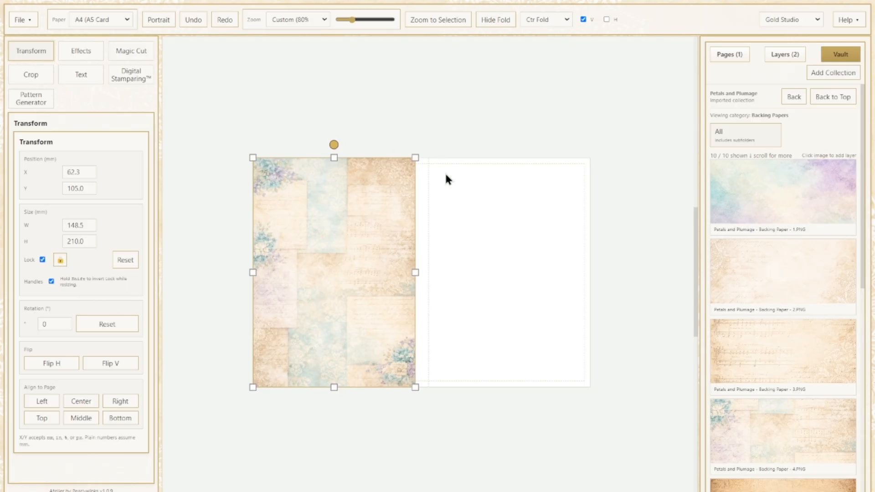
pyautogui.moveTo(372, 236); pyautogui.dragTo(412, 239)
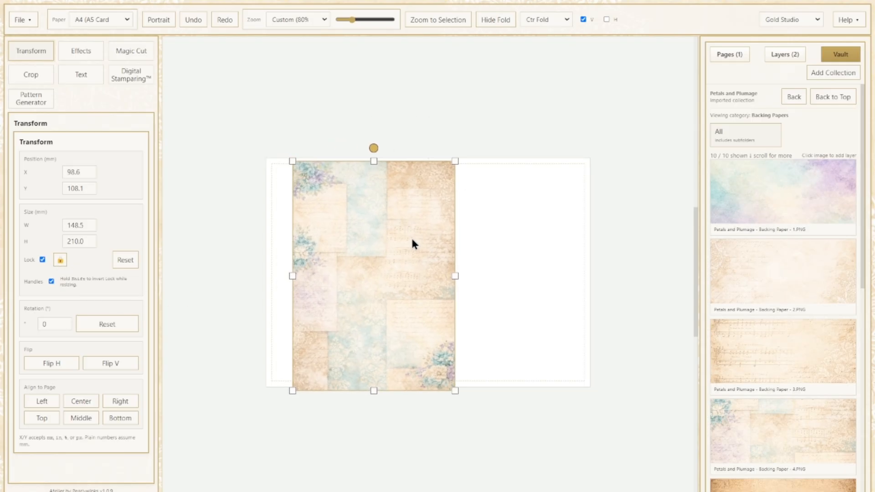
# Move the backing paper to about X 38.8, Y 29.6 mm and the bird image to about X 239.5, Y -13.8 mm.
pyautogui.click(124, 400)
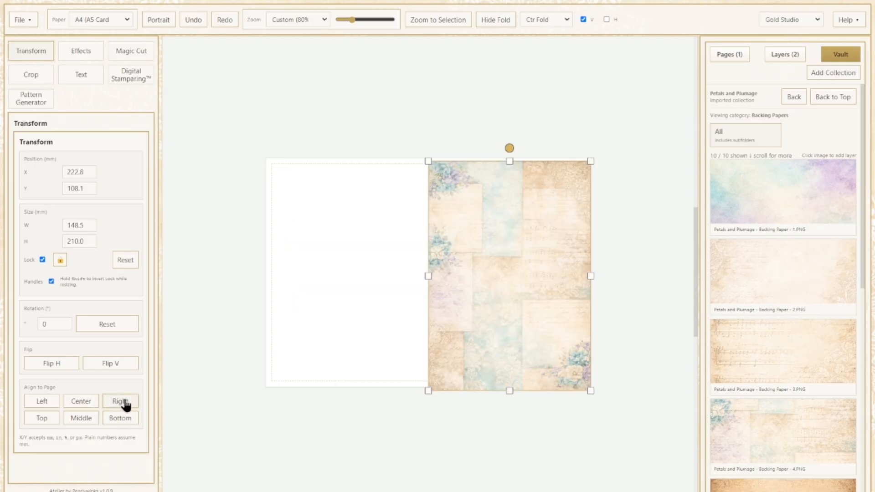
pyautogui.moveTo(473, 228); pyautogui.dragTo(279, 137)
pyautogui.hscroll(3, 278, 137)
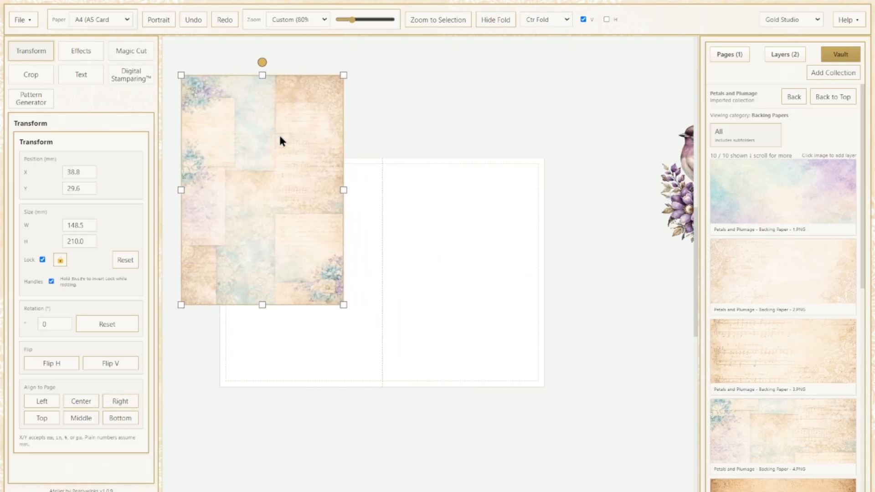
pyautogui.moveTo(679, 188); pyautogui.dragTo(414, 143)
pyautogui.hscroll(-2, 449, 142)
pyautogui.hscroll(-2, 450, 144)
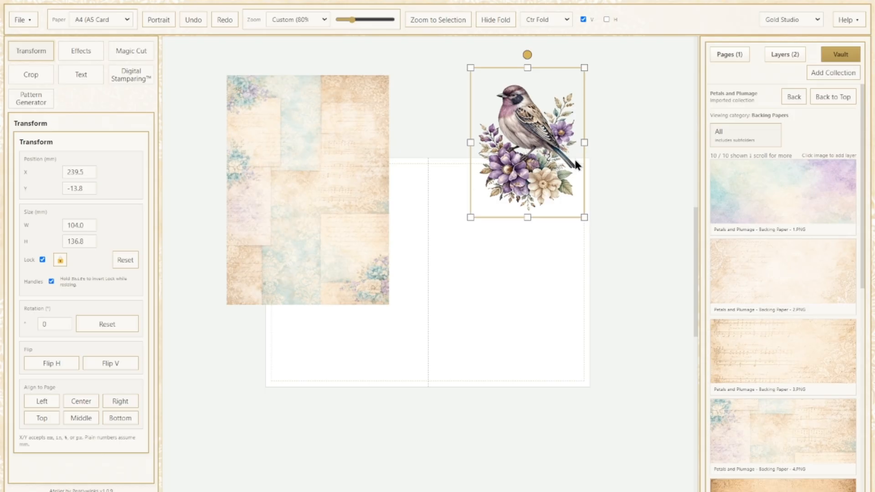
# Add the Petals and Plumage - Focal Images - 2 sheet from the Focal Images category, then delete it from the page.
pyautogui.click(793, 97)
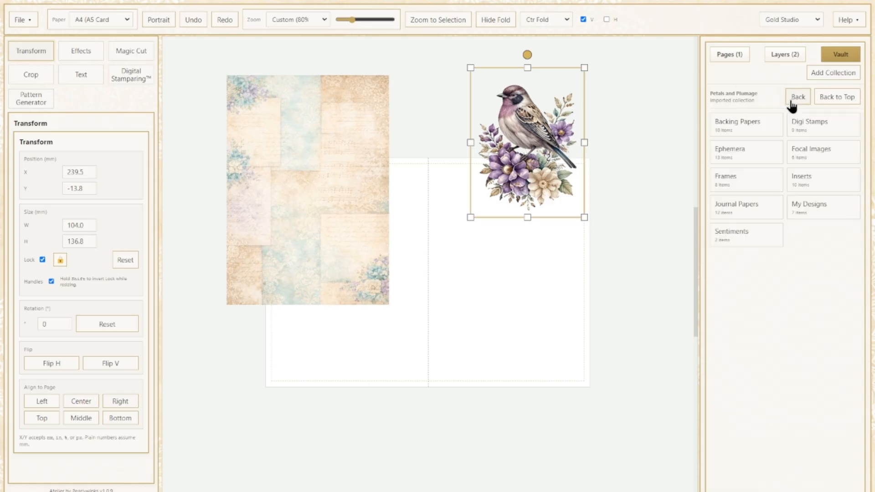
pyautogui.click(809, 132)
pyautogui.click(805, 153)
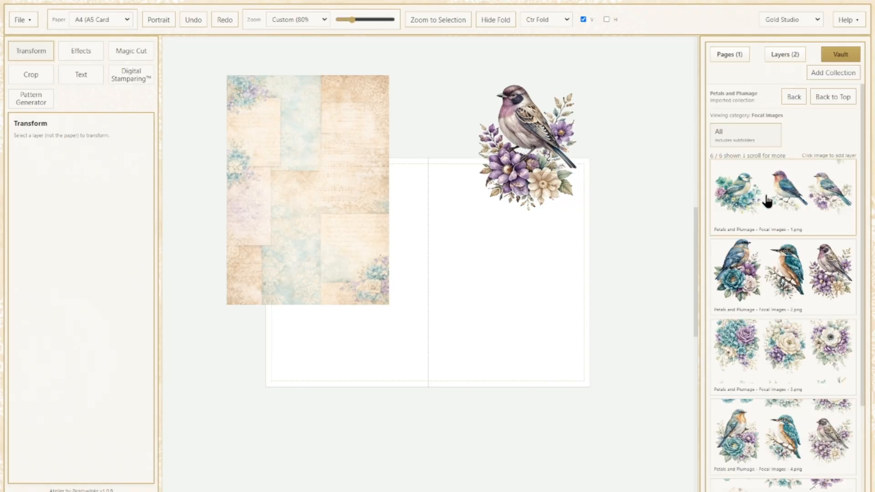
pyautogui.click(780, 272)
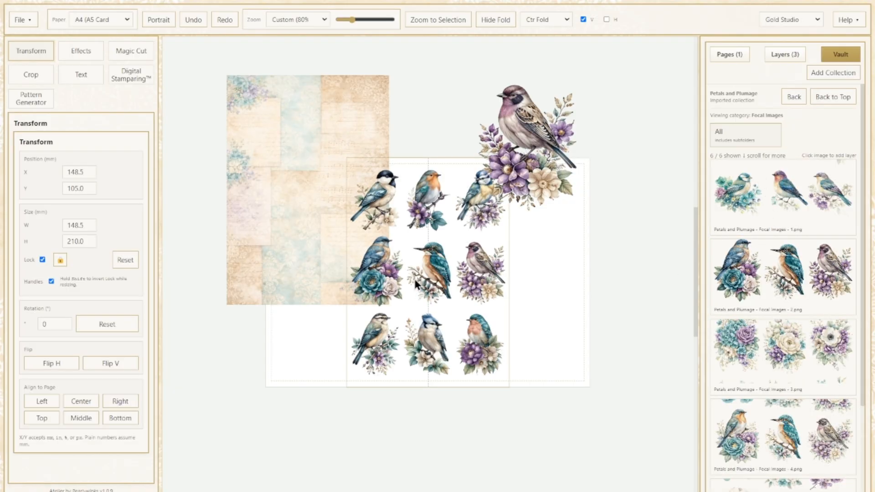
pyautogui.moveTo(414, 279); pyautogui.dragTo(364, 306)
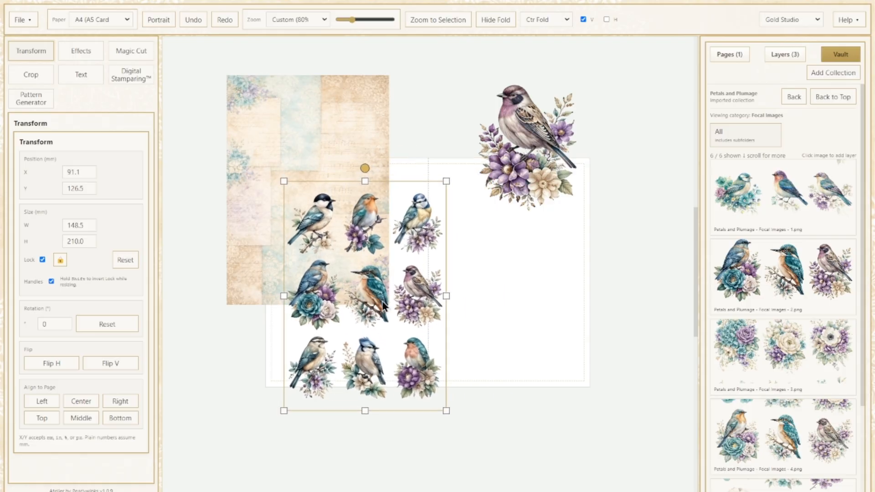
pyautogui.press('Delete')
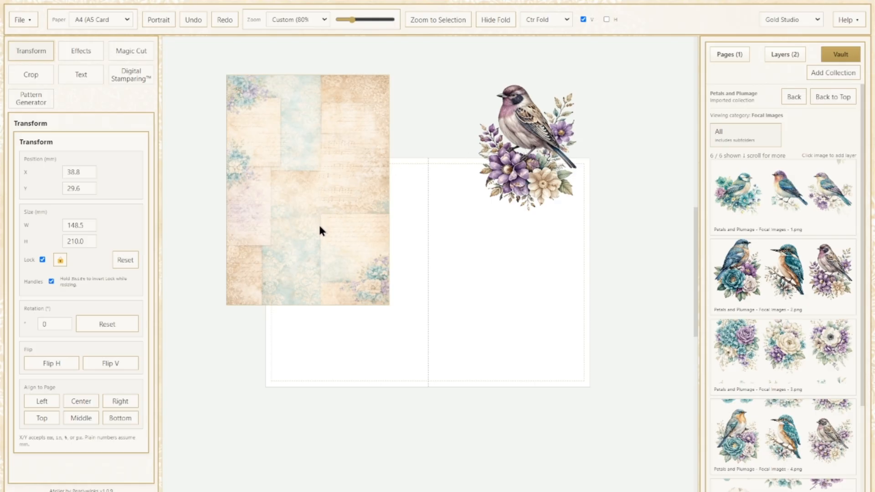
# Select the bird image and backing paper together and align them to the left of the selection.
pyautogui.click(556, 152)
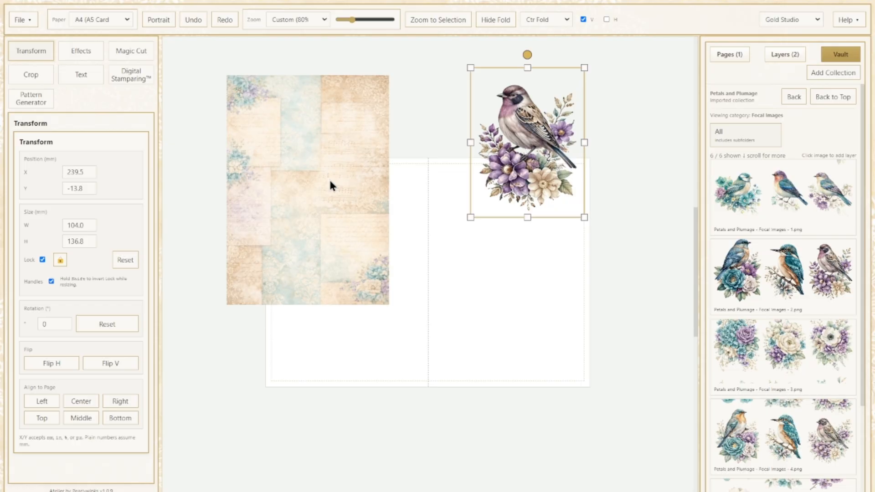
pyautogui.keyDown('shift'); pyautogui.click(308, 189); pyautogui.keyUp('shift')
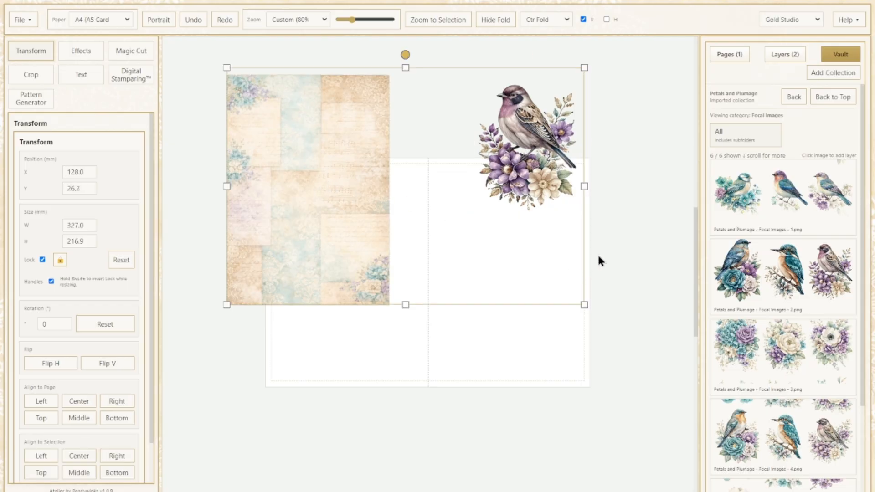
pyautogui.moveTo(628, 267); pyautogui.dragTo(277, 110)
pyautogui.scroll(-1, 128, 276)
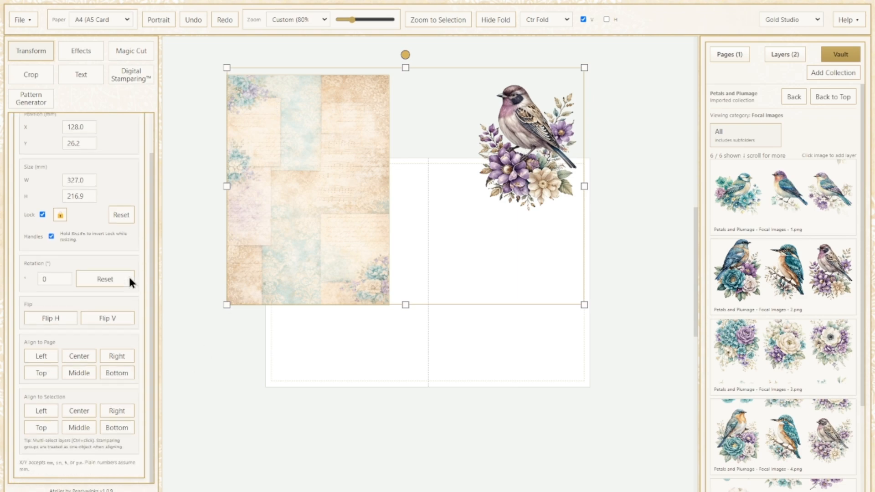
pyautogui.click(42, 411)
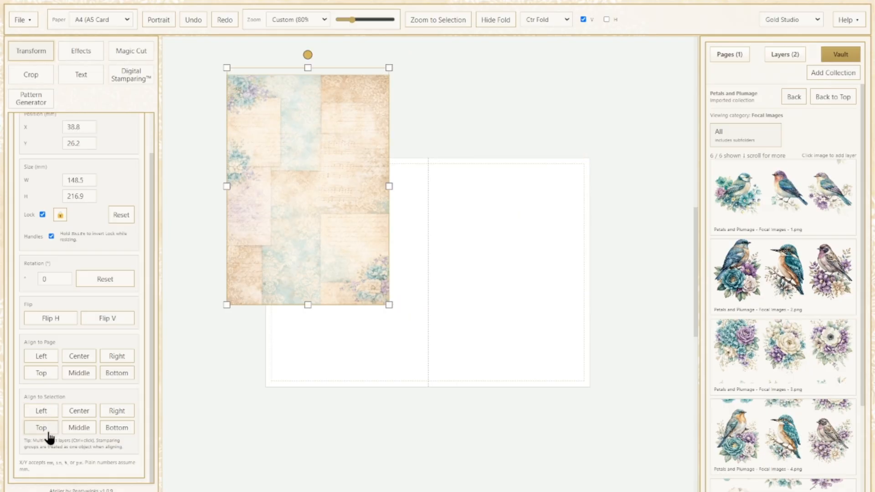
# Send the backing paper one layer back, behind the bird image.
pyautogui.click(472, 197)
pyautogui.click(322, 209)
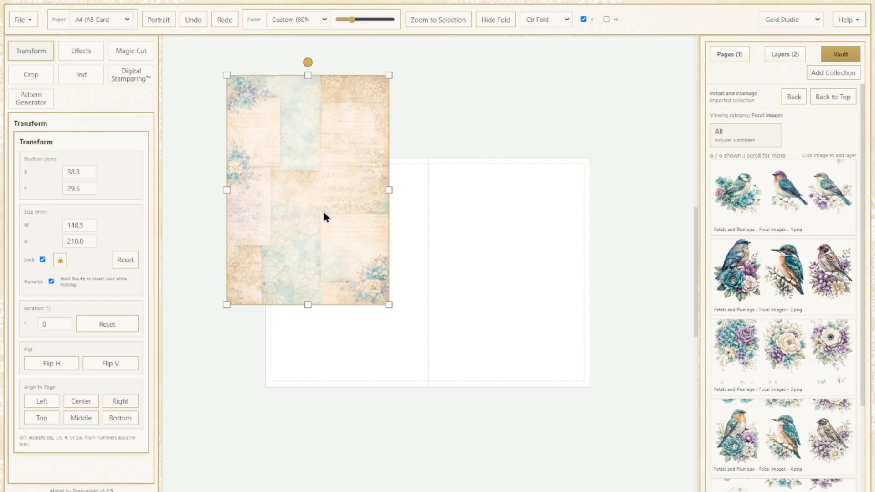
pyautogui.hotkey('ctrl', '[')
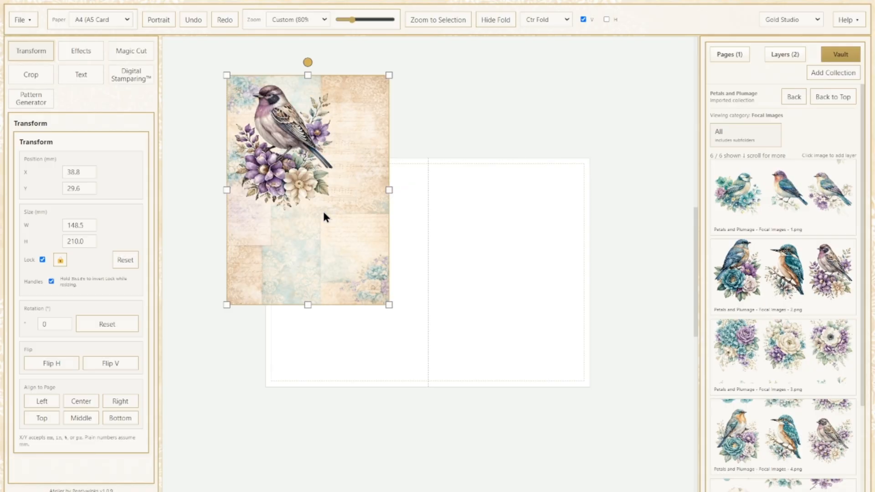
# Select both layers and try the top, center, right and bottom selection alignments, finishing with the bird centred both ways on the backing paper.
pyautogui.moveTo(474, 198); pyautogui.dragTo(202, 113)
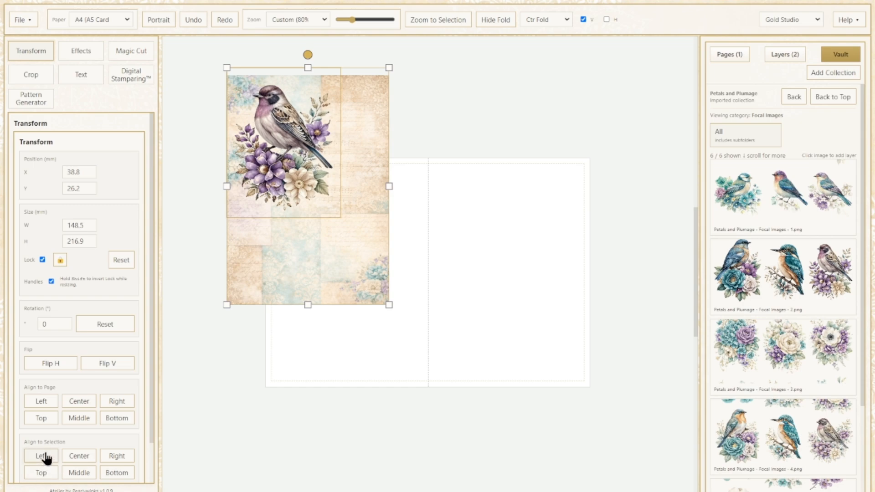
pyautogui.click(40, 473)
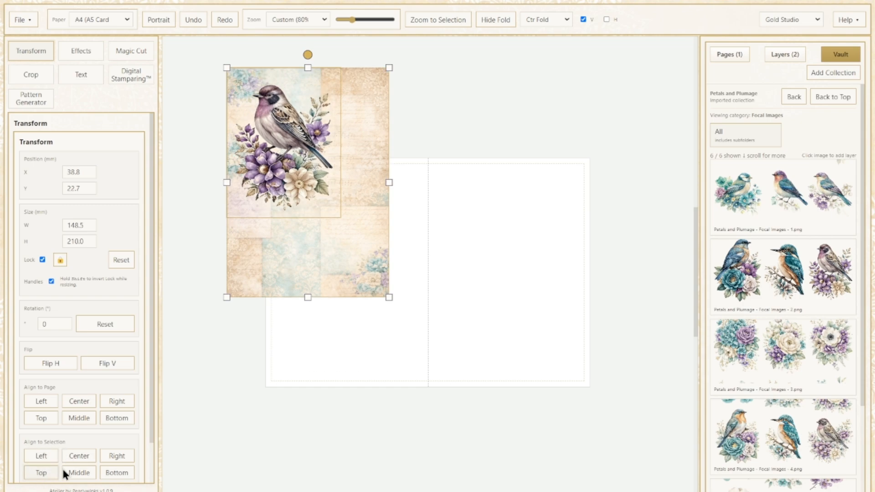
pyautogui.click(72, 459)
pyautogui.click(112, 457)
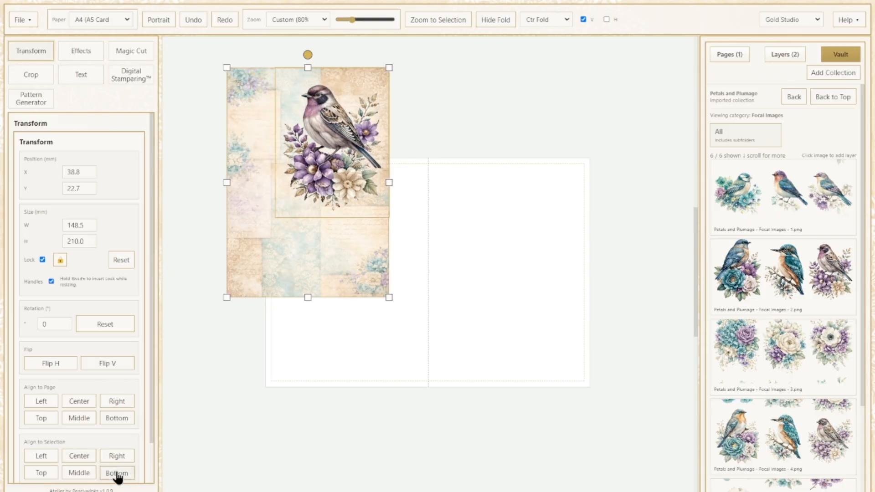
pyautogui.click(114, 473)
pyautogui.click(75, 475)
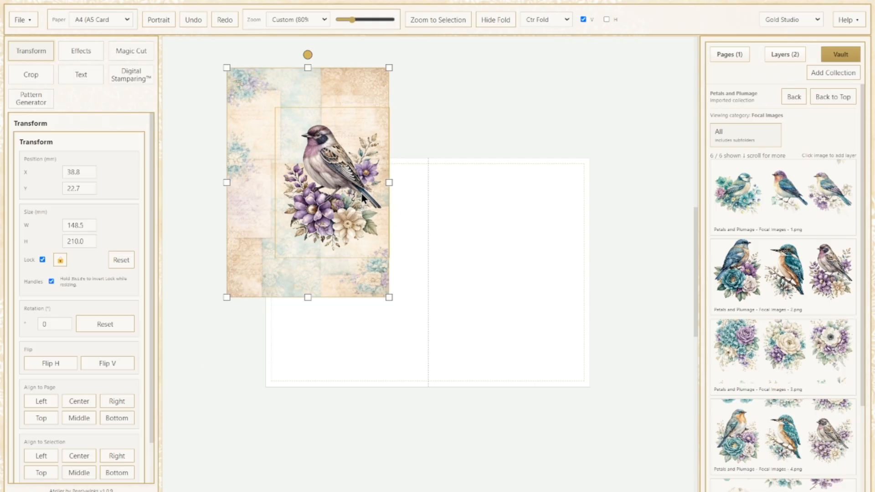
pyautogui.click(84, 457)
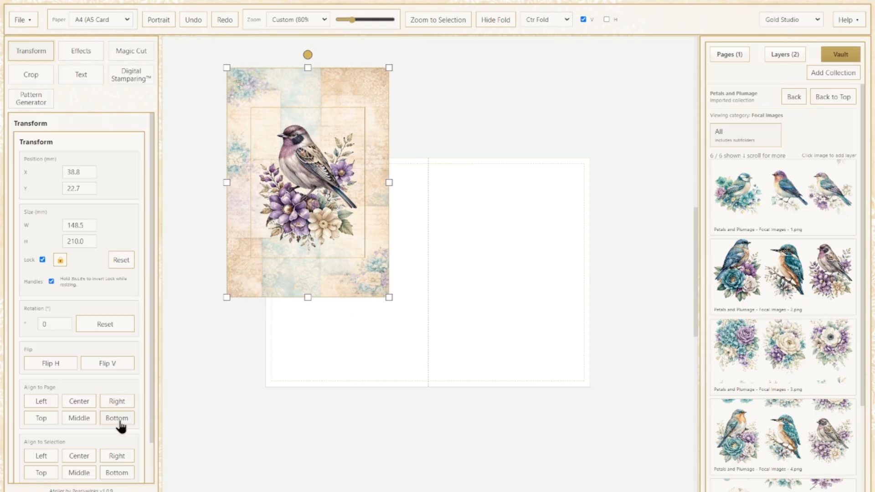
# Align the backing paper and bird together to the page's vertical middle and right side, then deselect them.
pyautogui.click(84, 421)
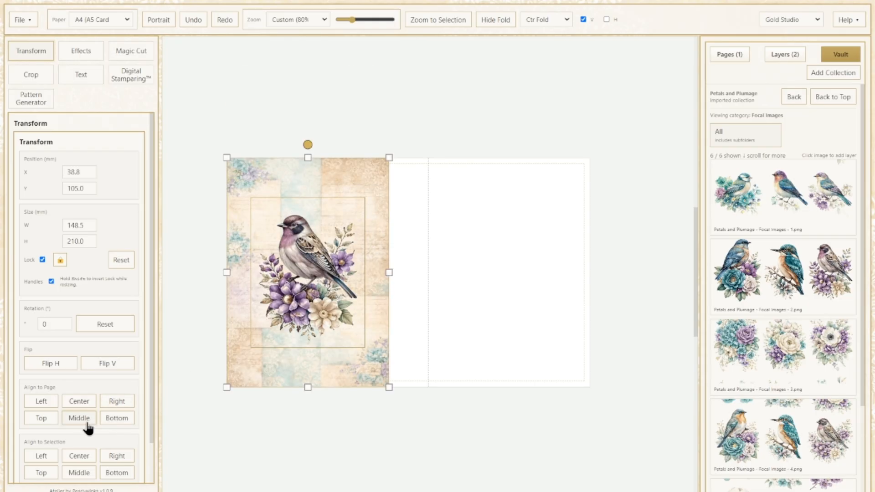
pyautogui.click(117, 404)
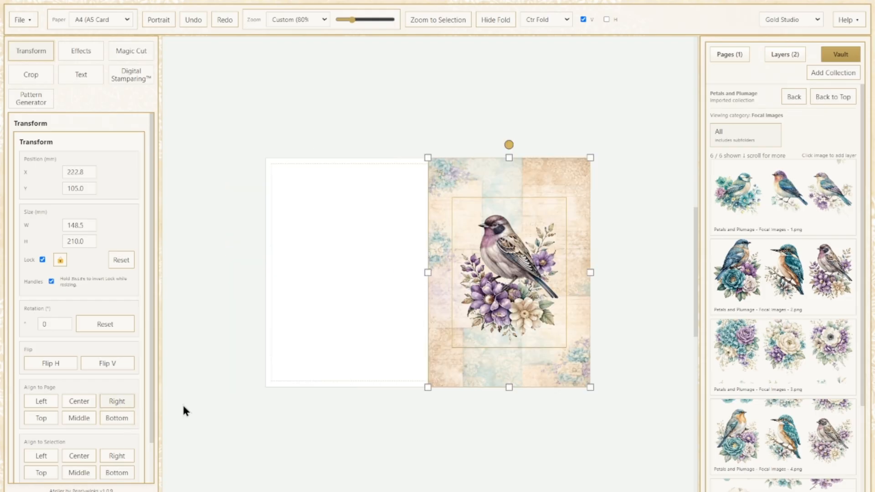
pyautogui.click(377, 376)
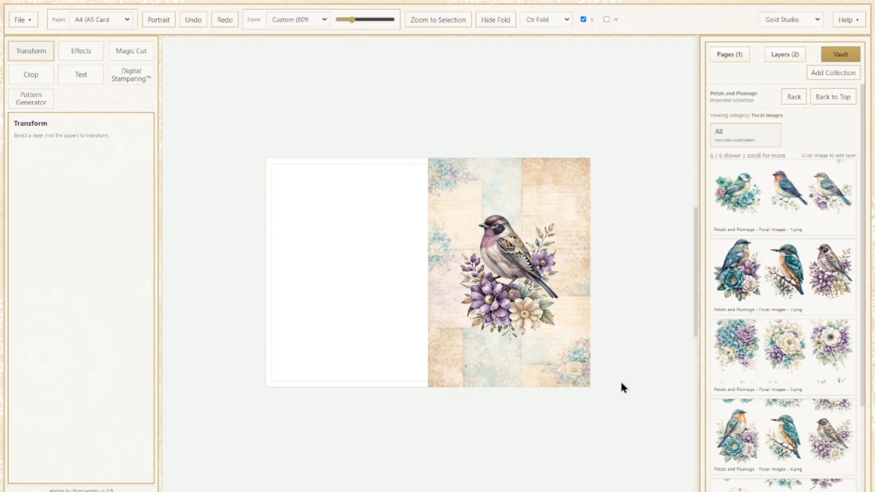
pyautogui.moveTo(621, 383); pyautogui.dragTo(626, 309)
# Select the bird image, try its rotation handle, and set its rotation to -88 degrees.
pyautogui.click(517, 284)
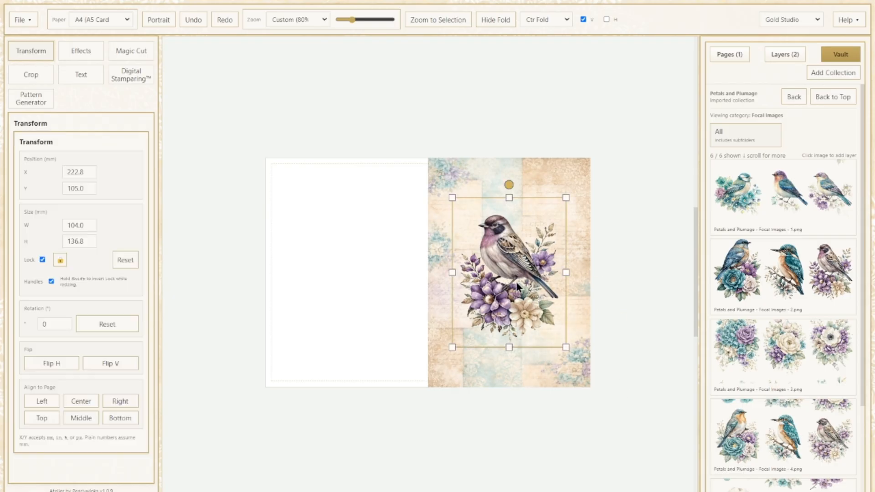
pyautogui.moveTo(508, 184); pyautogui.dragTo(503, 204)
pyautogui.moveTo(508, 185)
pyautogui.mouseDown()
pyautogui.moveTo(582, 211)
pyautogui.moveTo(514, 182)
pyautogui.moveTo(455, 191)
pyautogui.moveTo(394, 232)
pyautogui.moveTo(382, 270)
pyautogui.moveTo(406, 220)
pyautogui.moveTo(471, 187)
pyautogui.moveTo(509, 183)
pyautogui.mouseUp()
pyautogui.click(51, 324)
pyautogui.scroll(-20, 51, 323)
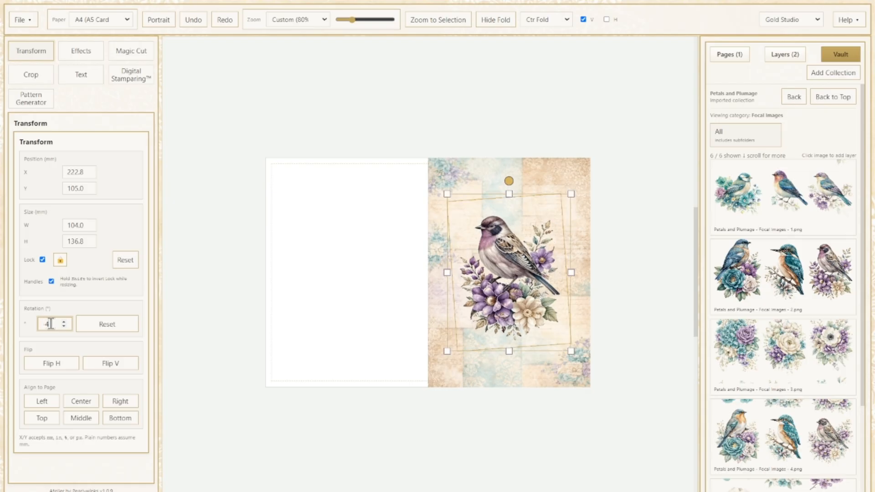
pyautogui.scroll(-10, 51, 323)
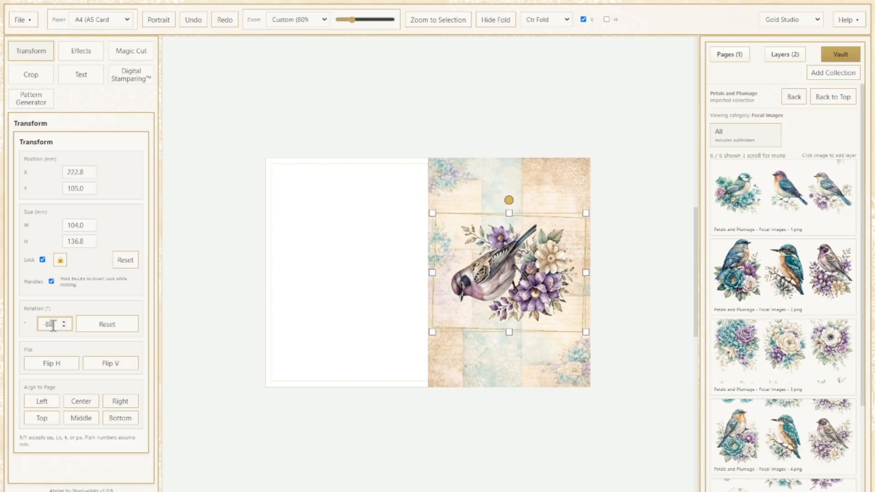
# Adjust the bird image's rotation in single-degree increments, first up past -84 and then down to -96 degrees.
pyautogui.click(64, 321)
pyautogui.click(64, 321)
pyautogui.click(64, 322)
pyautogui.click(63, 321)
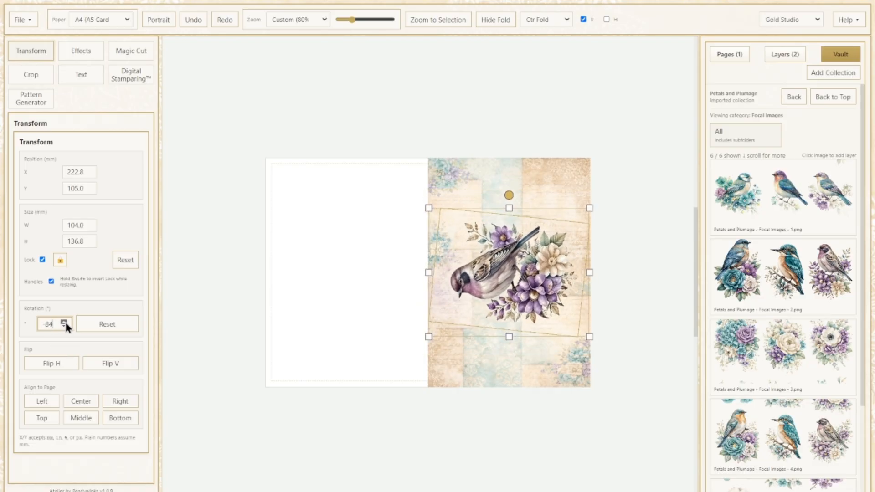
pyautogui.click(64, 321)
pyautogui.click(65, 326)
pyautogui.click(64, 327)
pyautogui.click(64, 327)
pyautogui.click(64, 327)
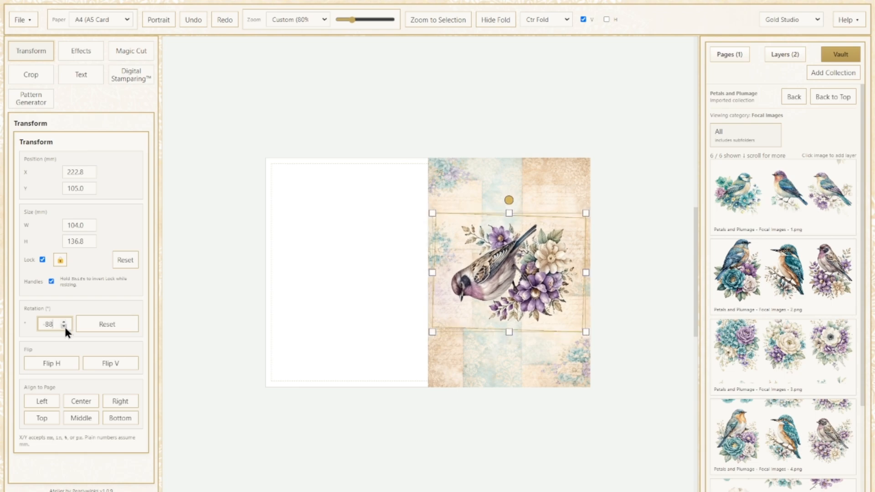
pyautogui.click(64, 326)
pyautogui.click(64, 326)
pyautogui.click(64, 326)
pyautogui.click(64, 326)
pyautogui.click(65, 327)
pyautogui.click(65, 327)
pyautogui.click(64, 326)
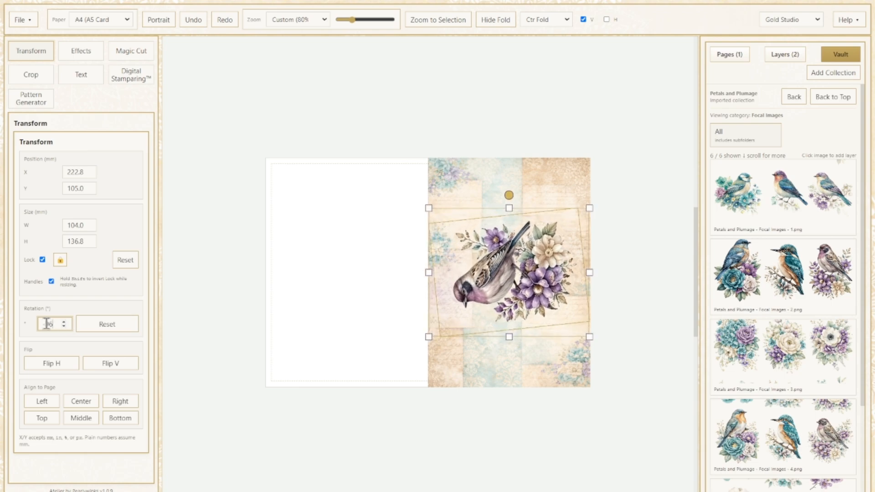
# Reset the bird image's rotation to 0 degrees, then deselect and reselect the image.
pyautogui.click(119, 326)
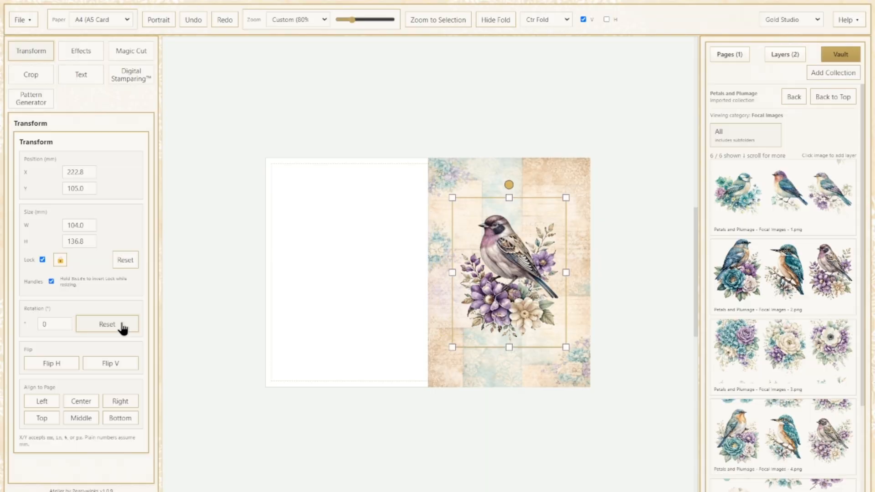
pyautogui.click(230, 341)
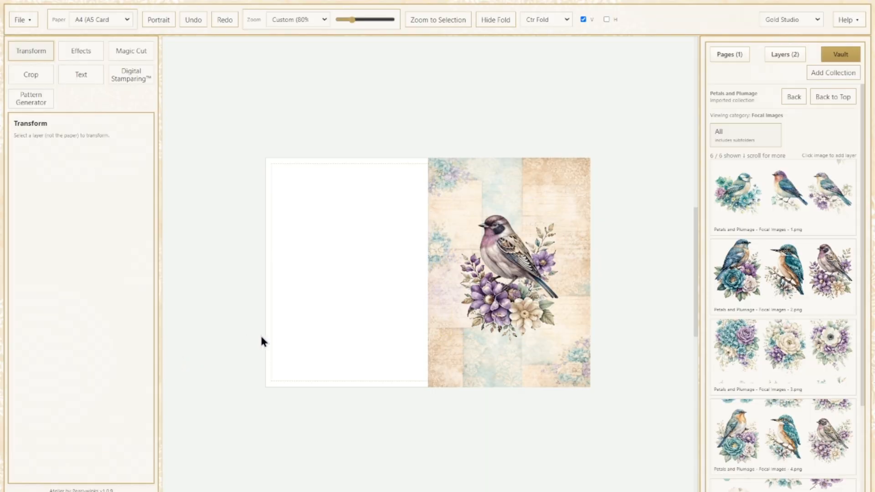
pyautogui.click(517, 253)
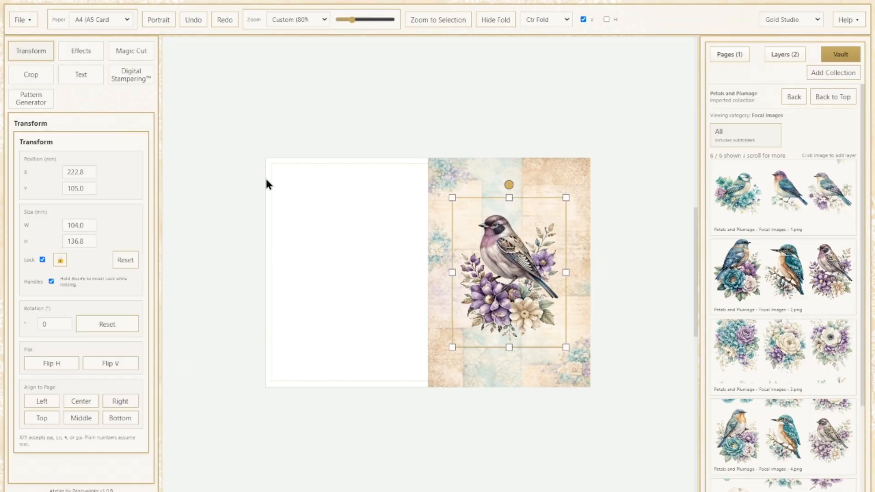